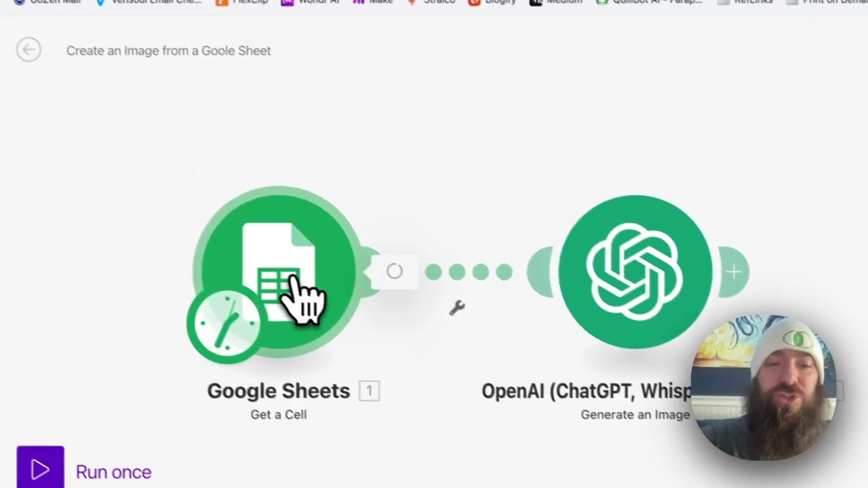
Point Get a Cell at Sheet1, cell A2, of the AI PRINT ON DEMAND STORE spreadsheet and save
left_click(285, 241)
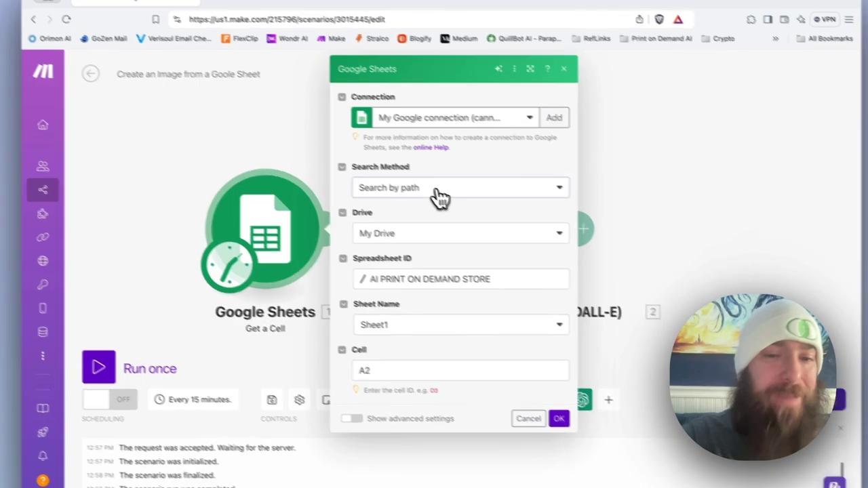
left_click(437, 190)
left_click(441, 185)
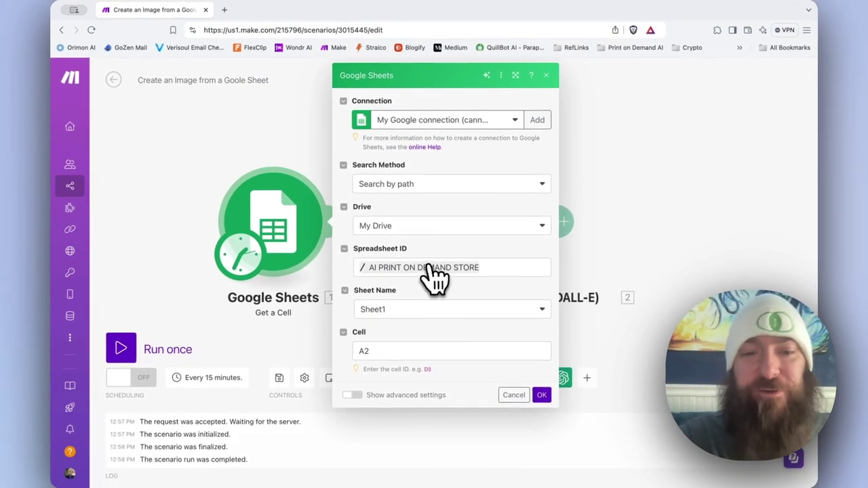
left_click(431, 271)
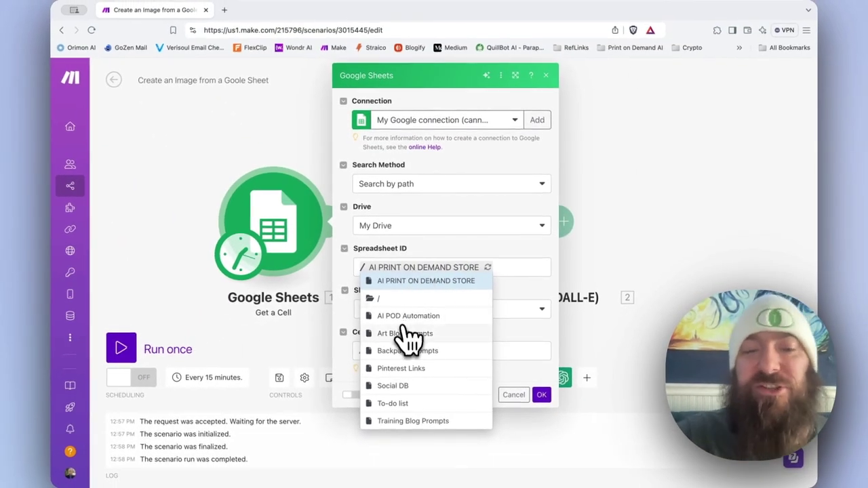
left_click(441, 283)
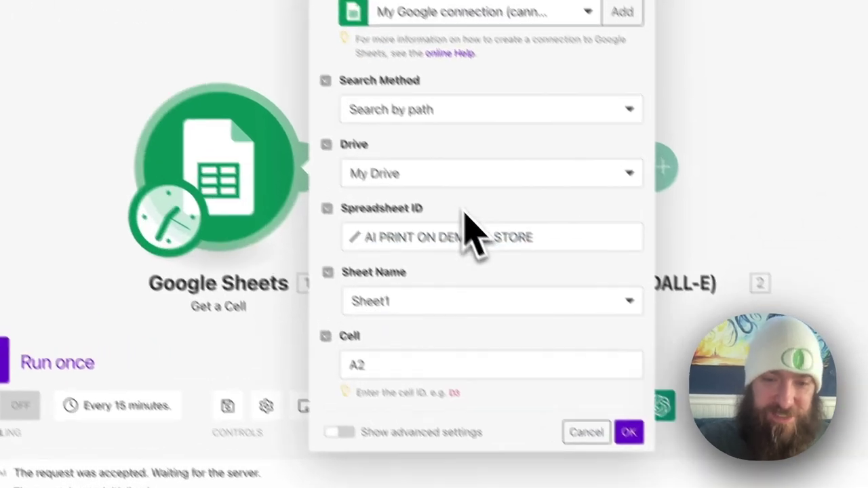
left_click(417, 291)
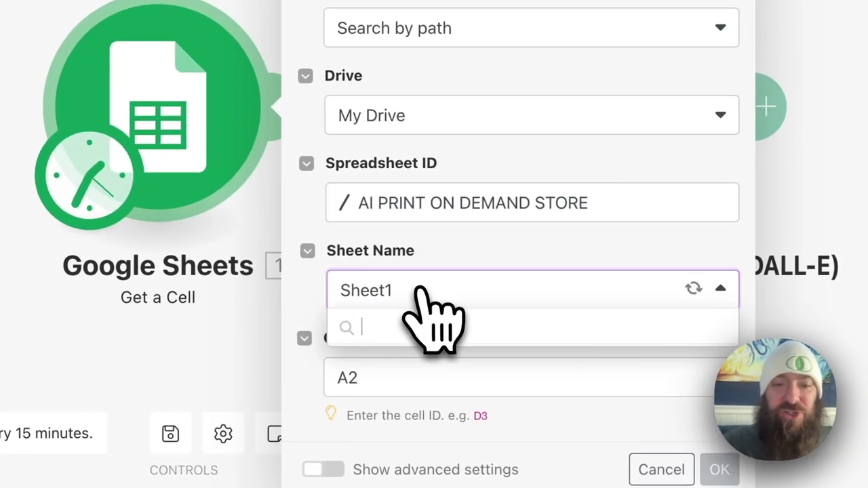
left_click(417, 278)
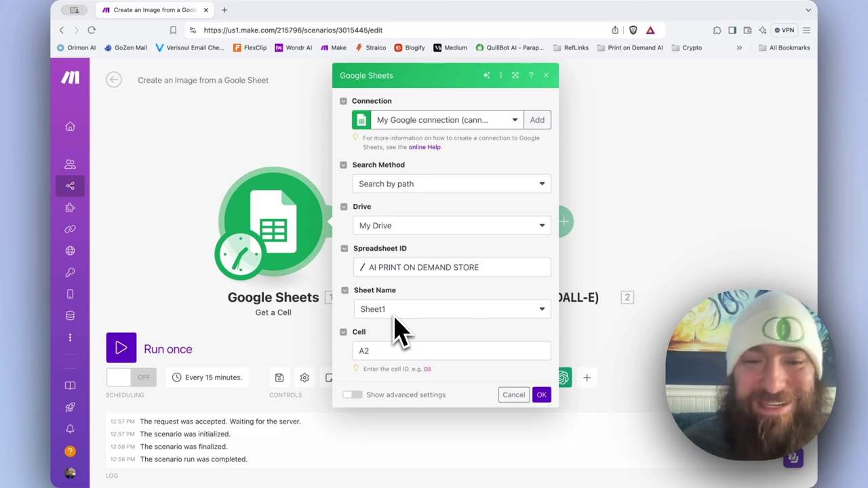
left_click(379, 354)
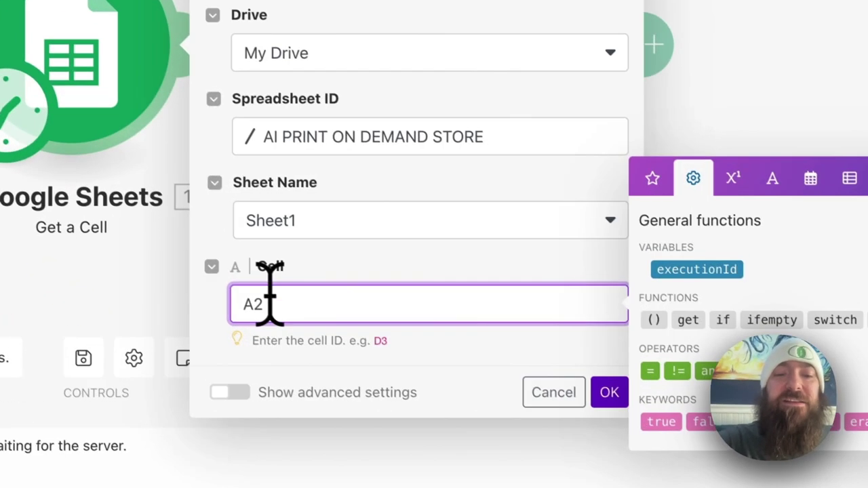
left_click(611, 398)
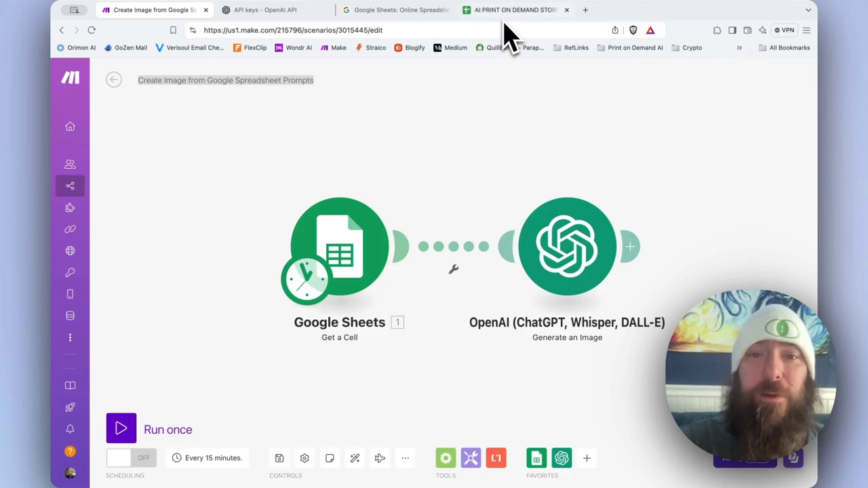
Switch to the AI PRINT ON DEMAND STORE spreadsheet to see the column A prompts
left_click(508, 12)
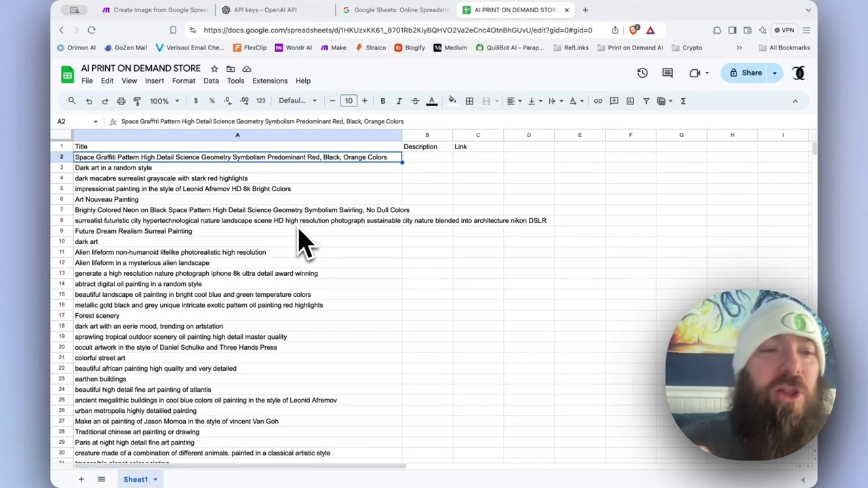
Review the OpenAI step's Dall-E 3, 1024x1024, HD and Vivid advanced settings, then close it
left_click(186, 14)
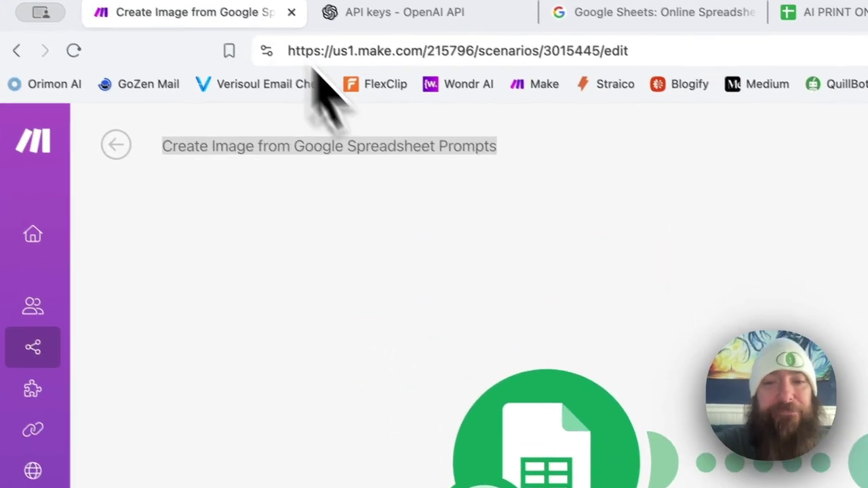
left_click(610, 237)
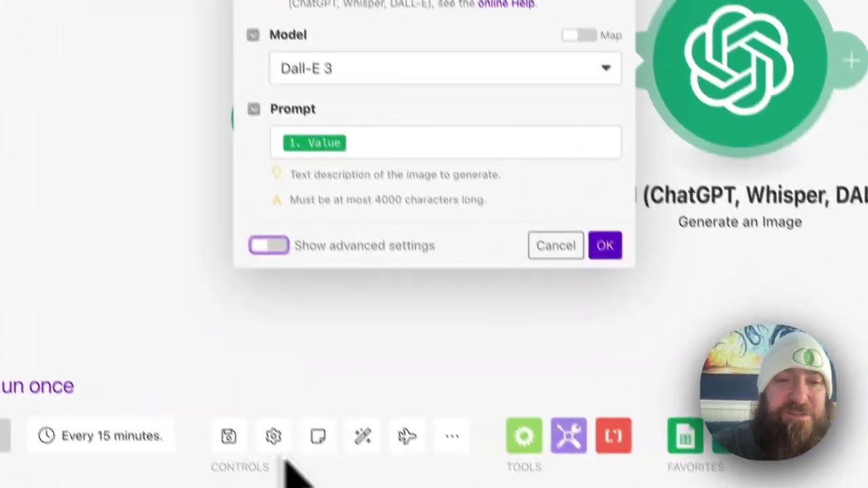
left_click(303, 471)
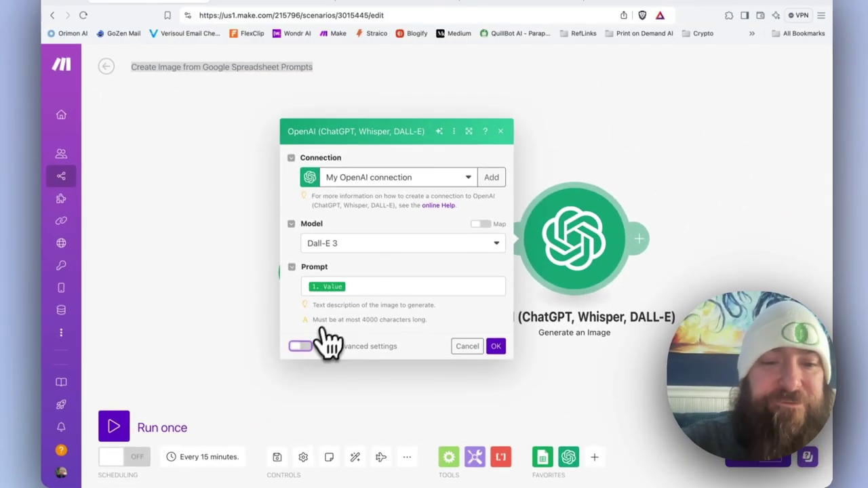
left_click(305, 350)
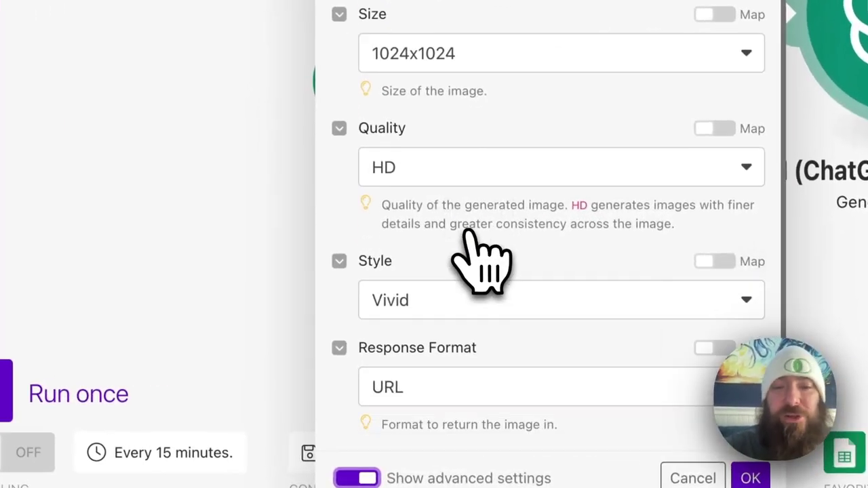
scroll(365, 365, "up", 1)
scroll(367, 362, "down", 1)
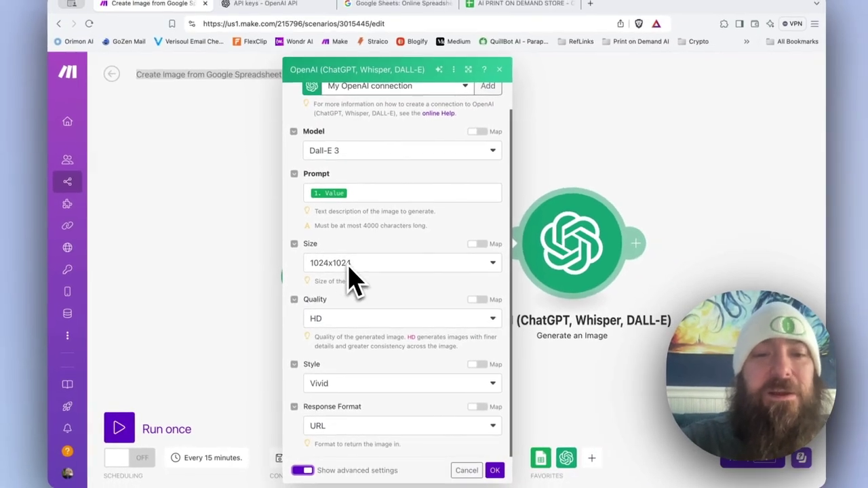
left_click(755, 478)
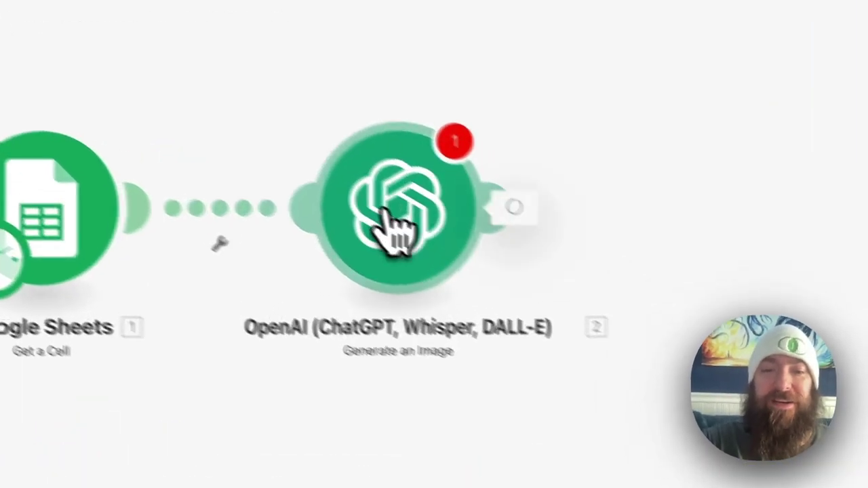
Choose Dall-E 3 as the image model and map the Google Sheets 1. Value item as the prompt
left_click(494, 261)
left_click(528, 250)
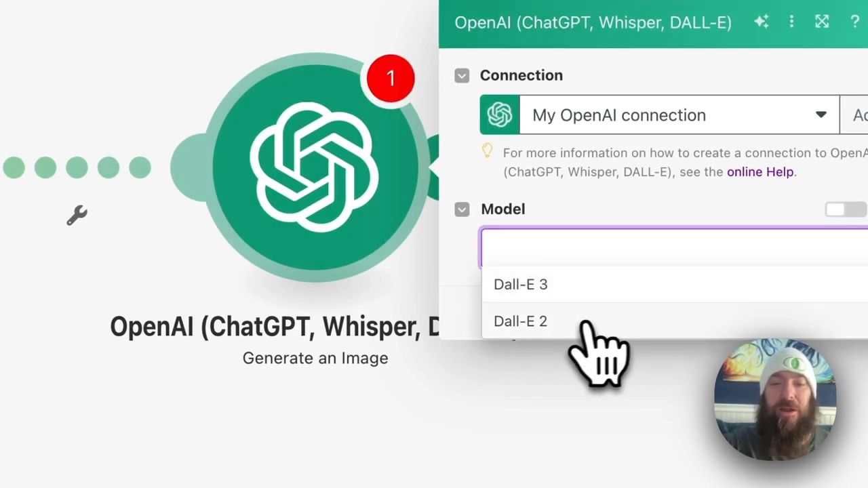
left_click(568, 288)
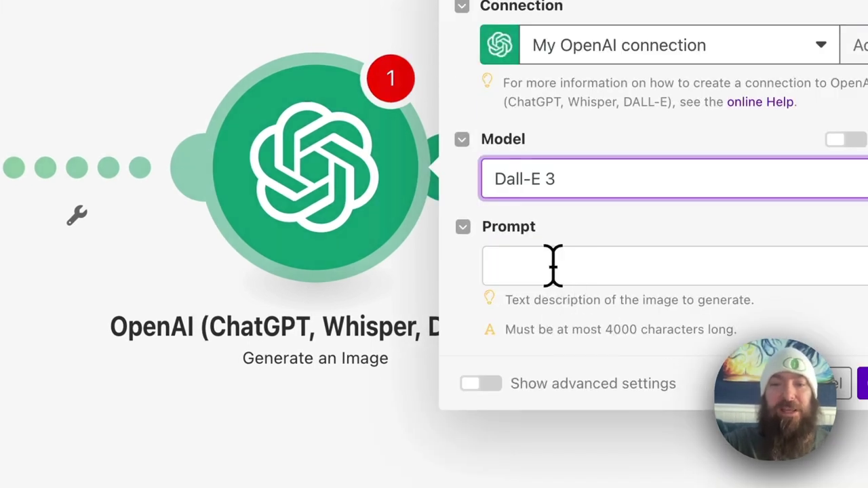
left_click(553, 265)
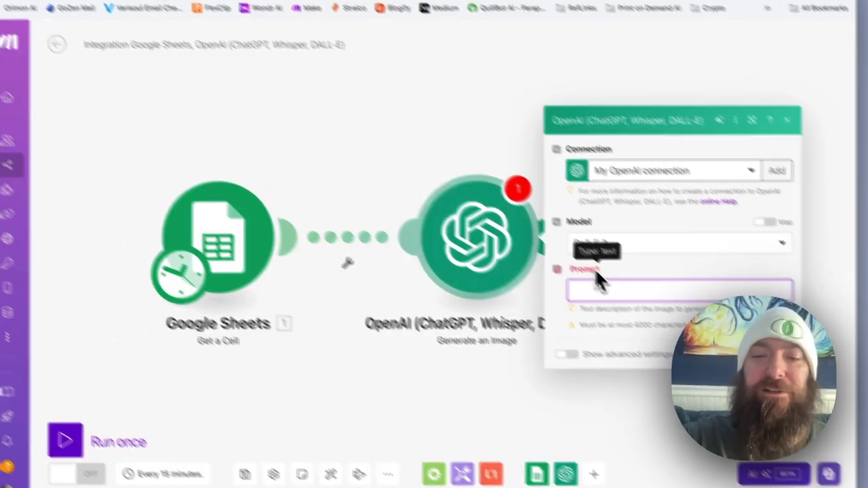
left_click(588, 297)
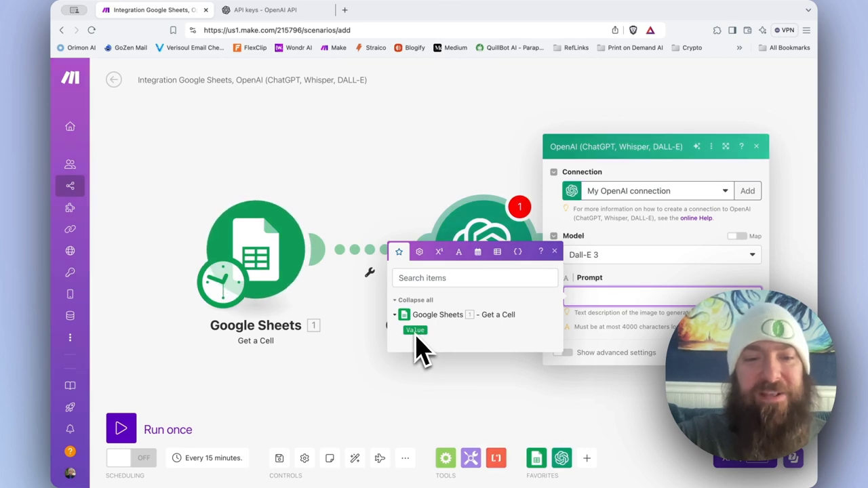
left_click(416, 331)
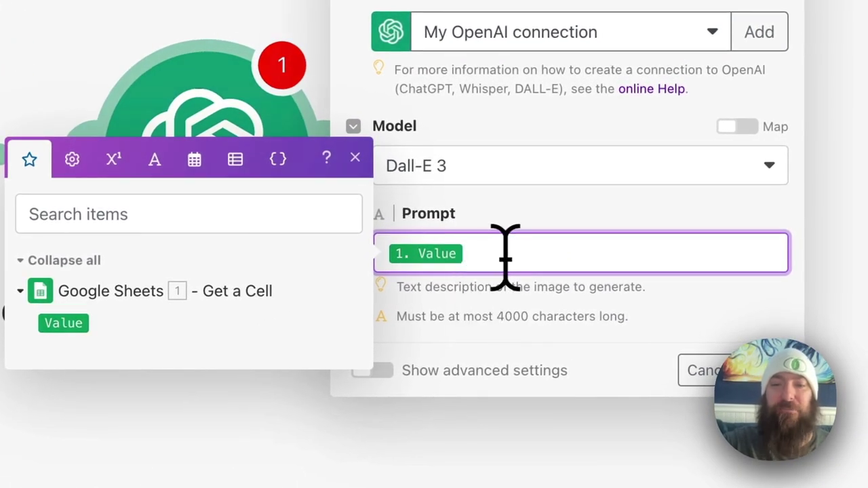
left_click(506, 314)
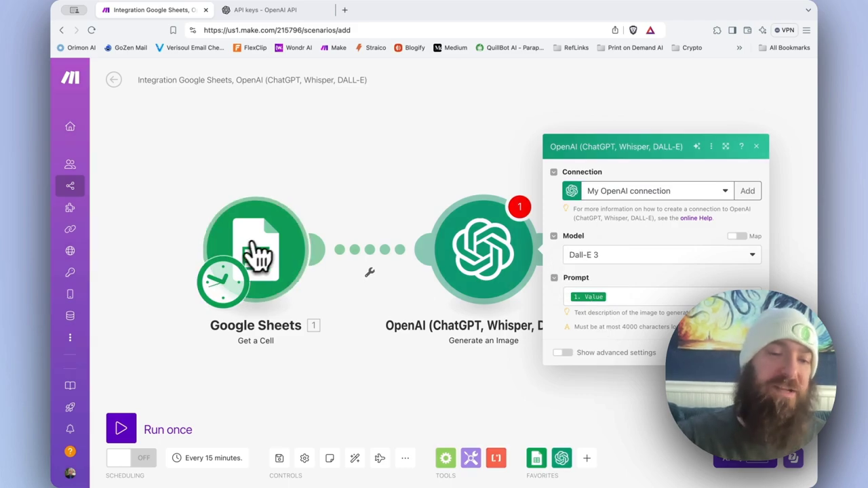
Set the OpenAI image size to 1024x1024 and the quality to HD
left_click(266, 275)
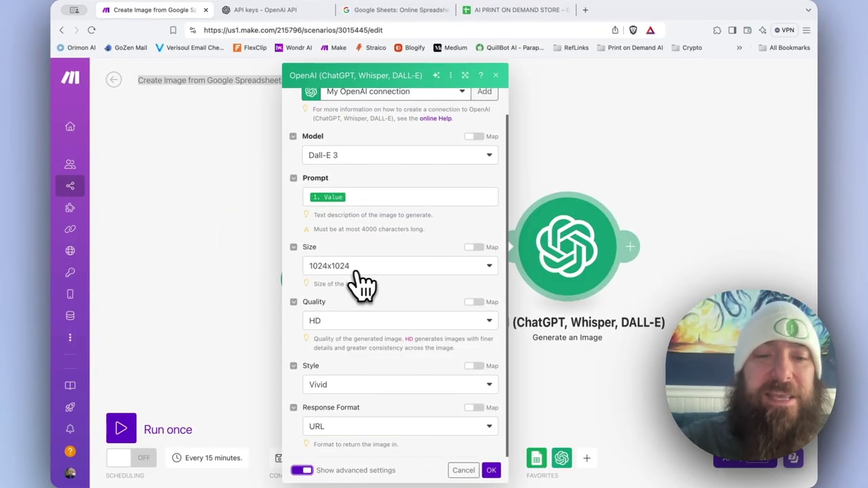
left_click(400, 270)
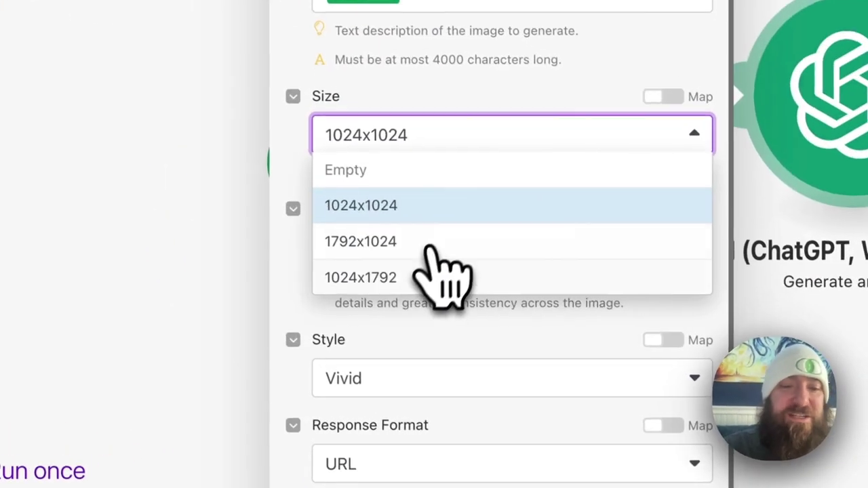
left_click(471, 197)
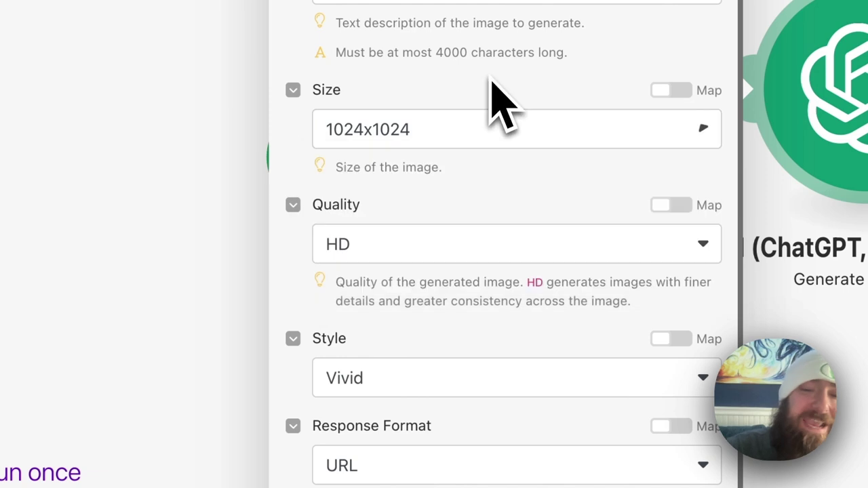
left_click(376, 240)
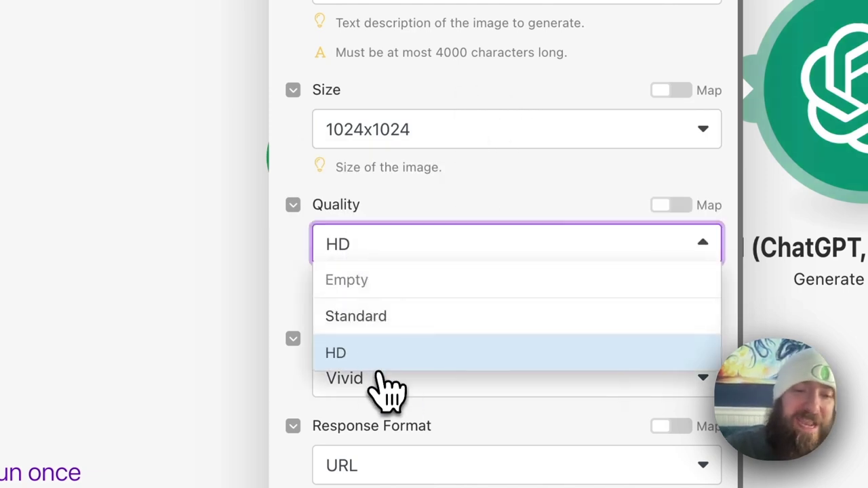
left_click(401, 354)
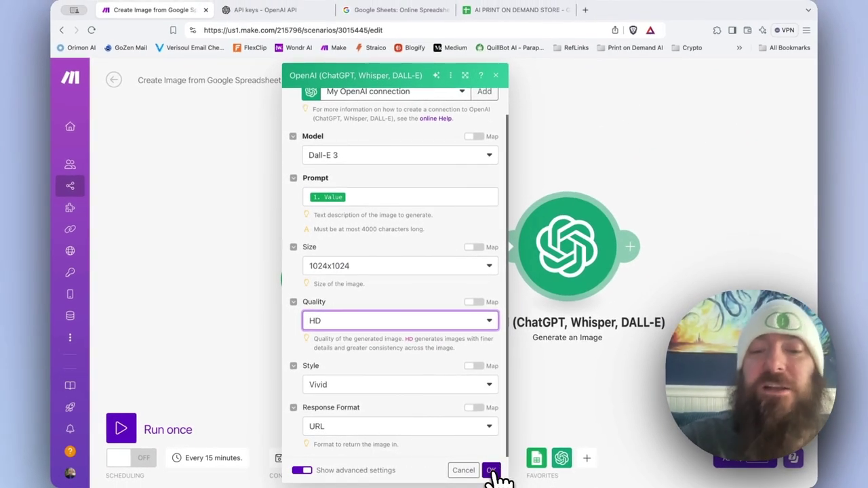
Save the image settings and rename the scenario to 'Create an Image from a Goole Sheet'
left_click(492, 471)
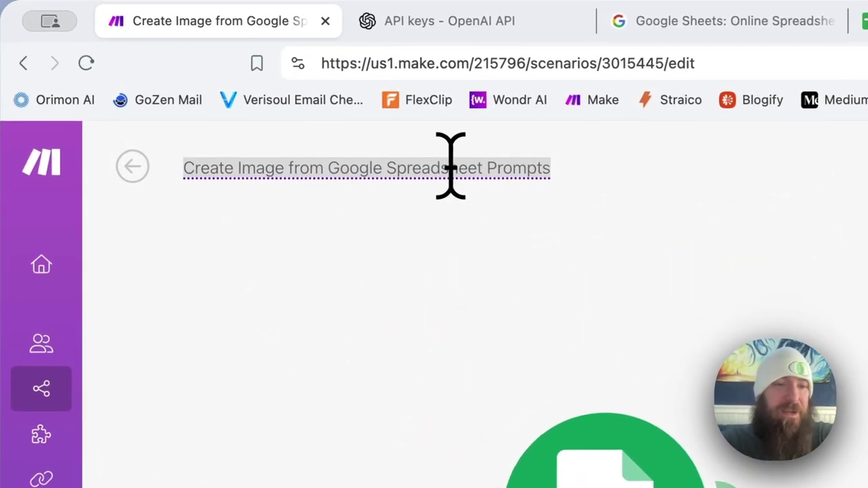
triple_click(242, 167)
key("BackSpace")
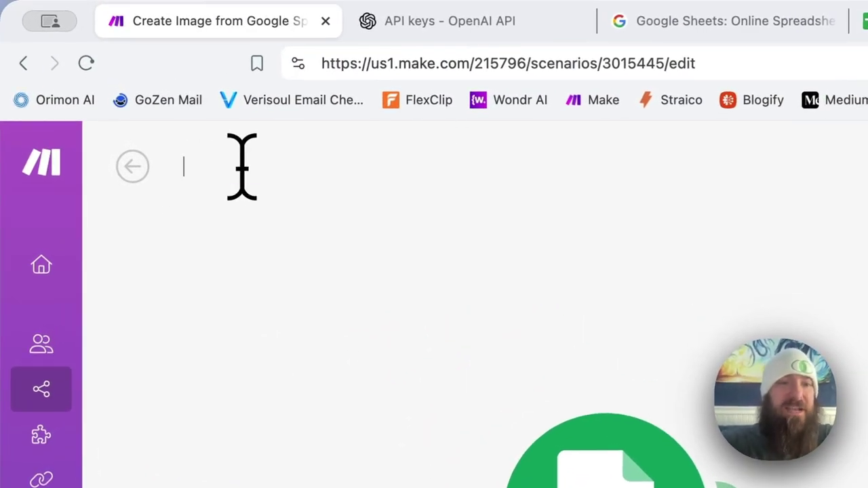
type("Create an Image from")
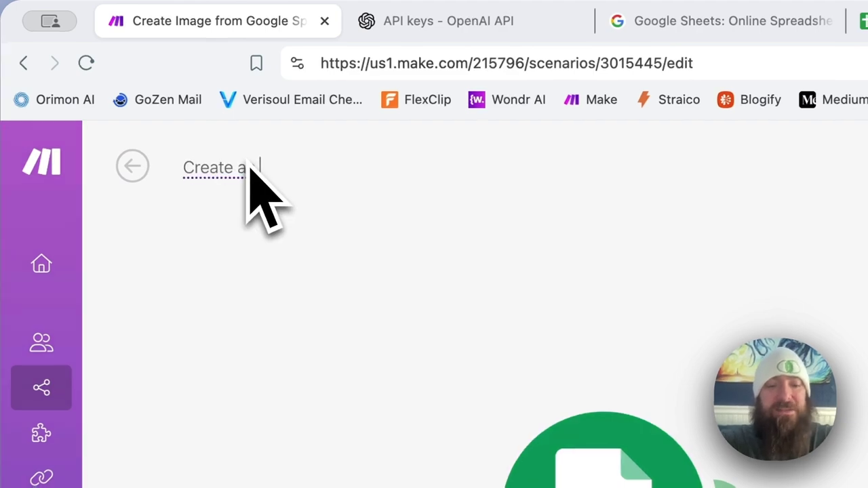
type(" a Goole Sheet")
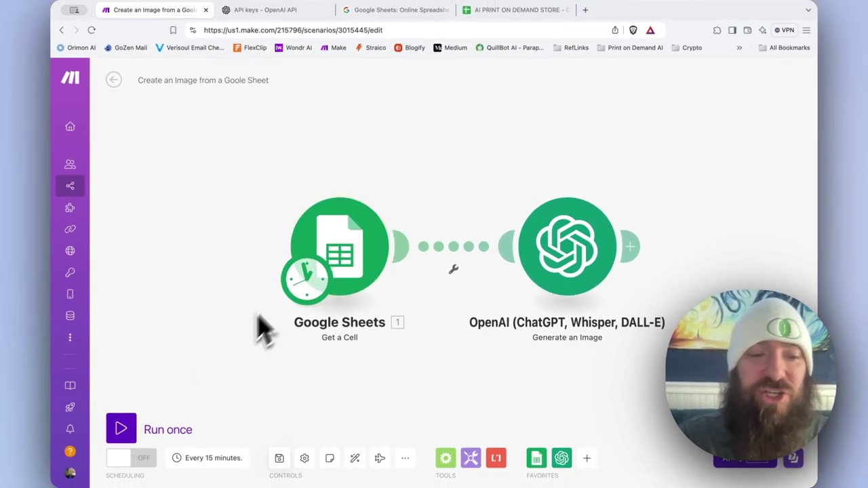
Run the scenario once and inspect the Google Sheets output bundle
left_click(150, 429)
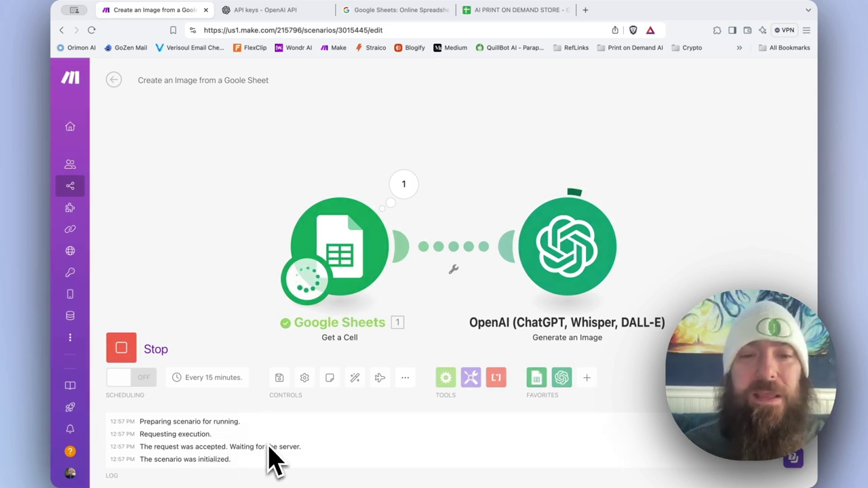
left_click(405, 186)
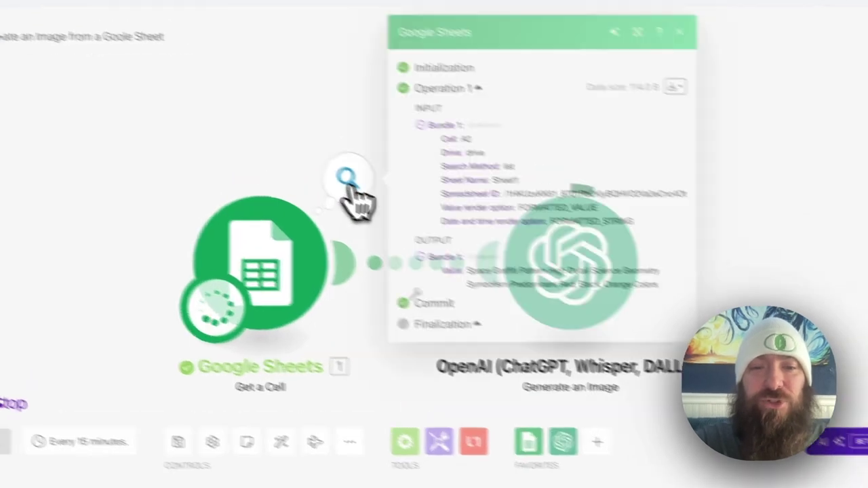
left_click(342, 285)
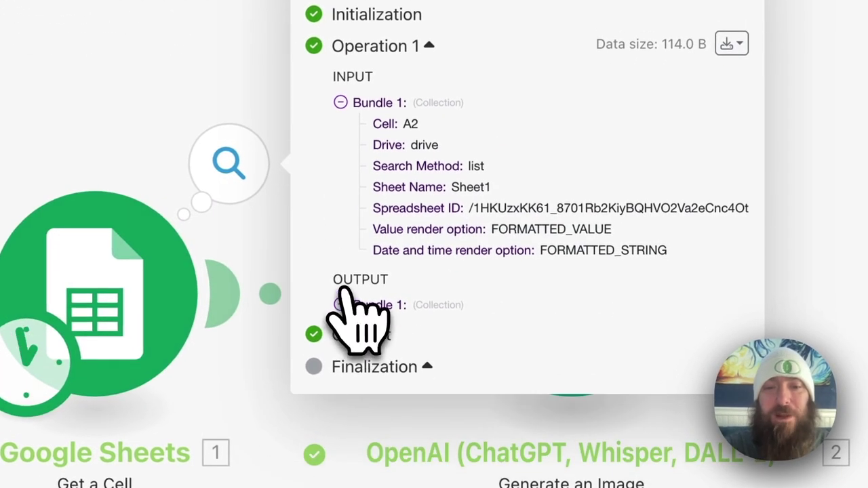
left_click(342, 305)
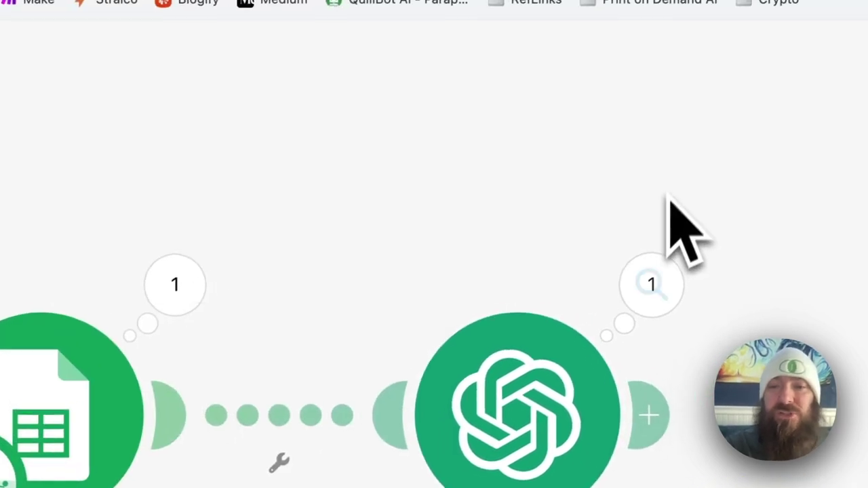
Expand the OpenAI run output's Data item 1 and select the generated image URL
left_click(608, 207)
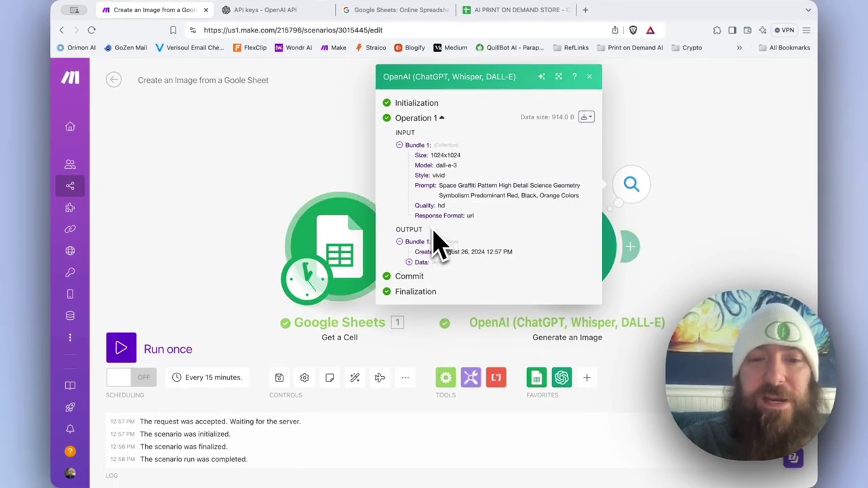
left_click(409, 262)
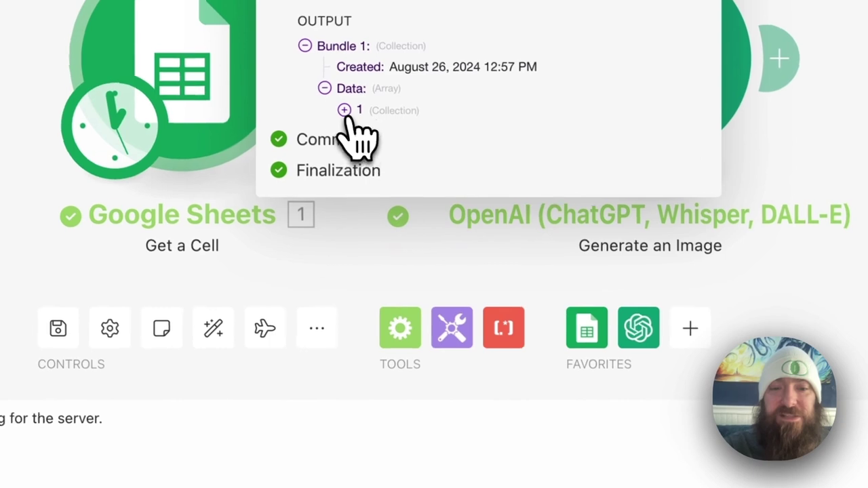
left_click(343, 104)
scroll(509, 345, "down", 3)
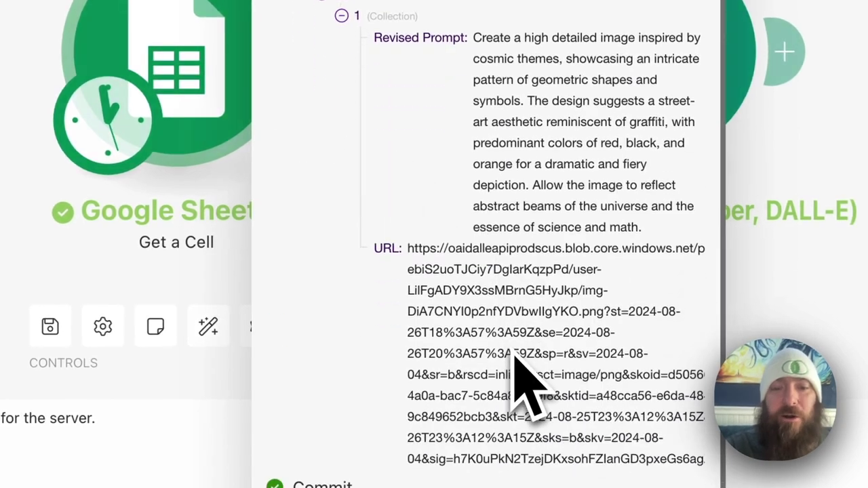
triple_click(521, 297)
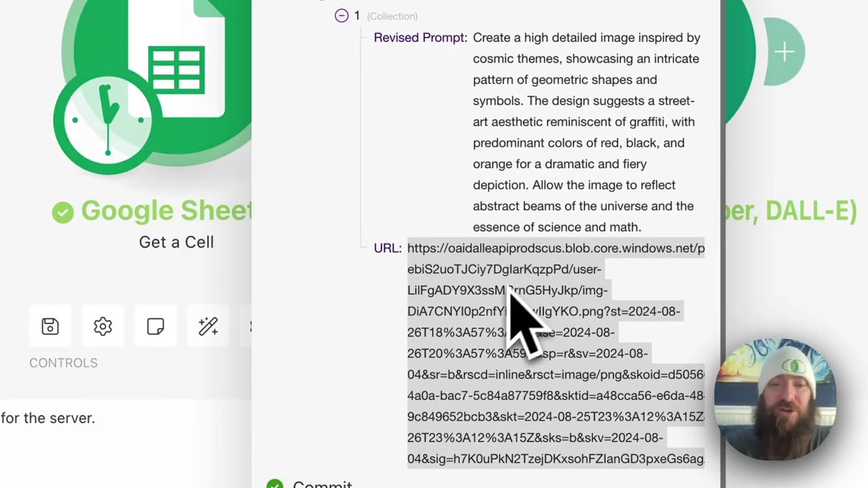
triple_click(515, 329)
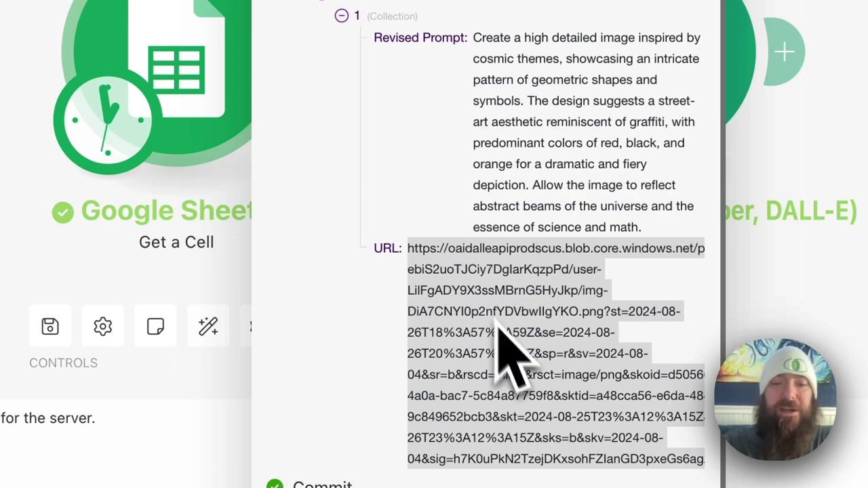
Copy the image URL and load it in a new browser tab to view the image
key("super+c")
key("super+t")
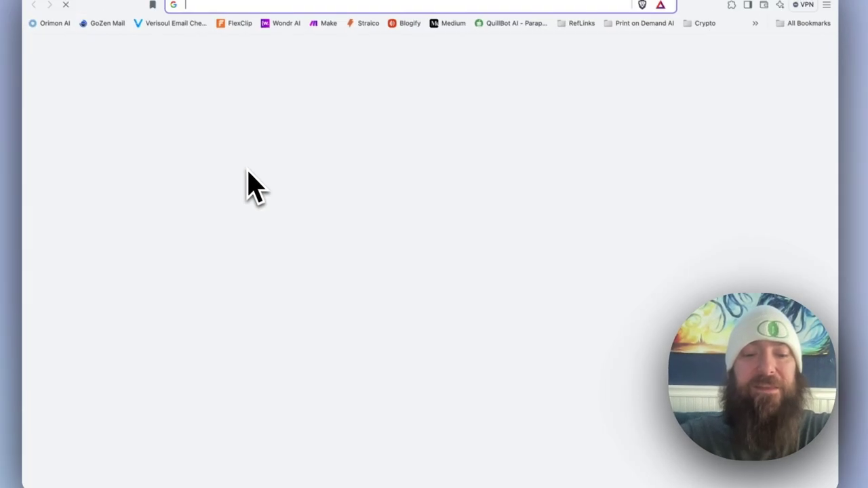
key("super+v")
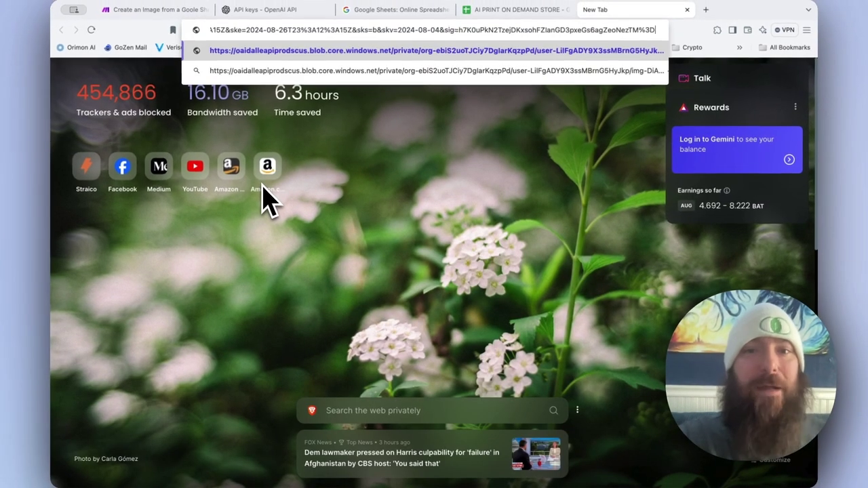
key("Return")
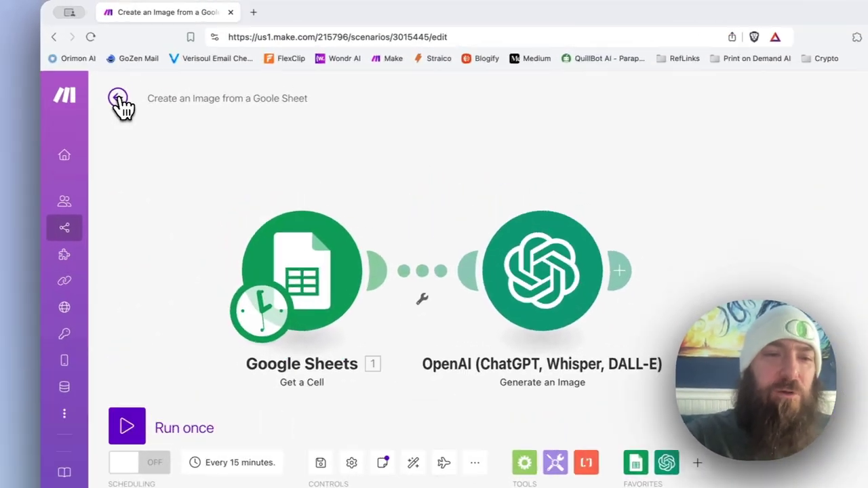
Discard unsaved changes and open the Social Media Magic Wand scenario via a 'magic' search
left_click(114, 80)
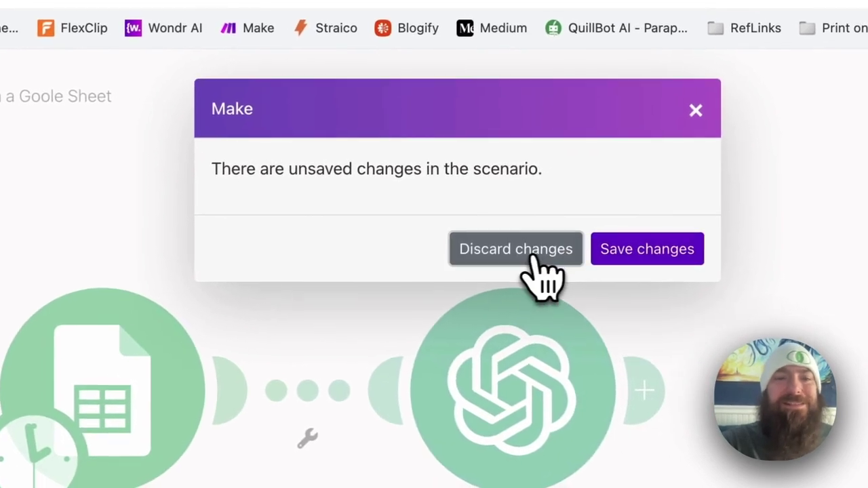
left_click(565, 262)
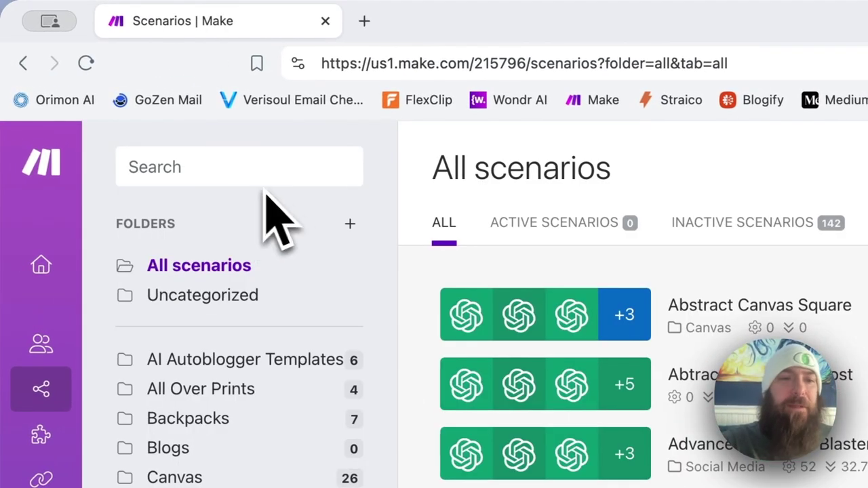
left_click(229, 170)
type("ma")
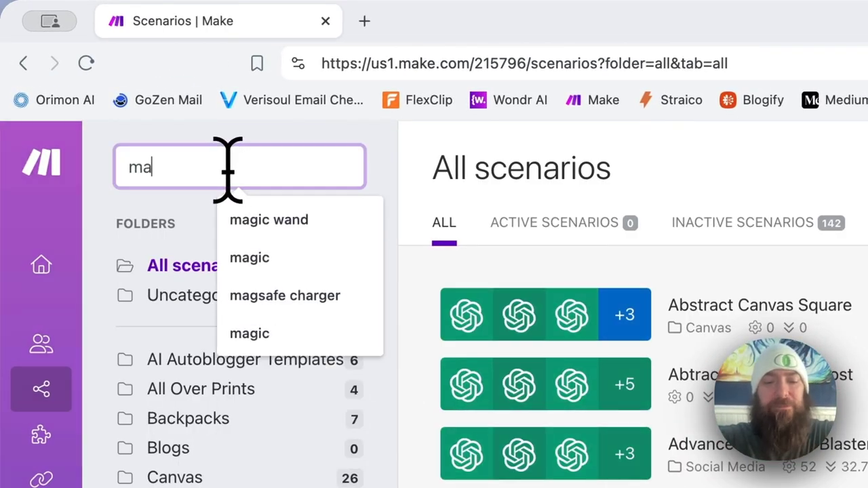
type("gic")
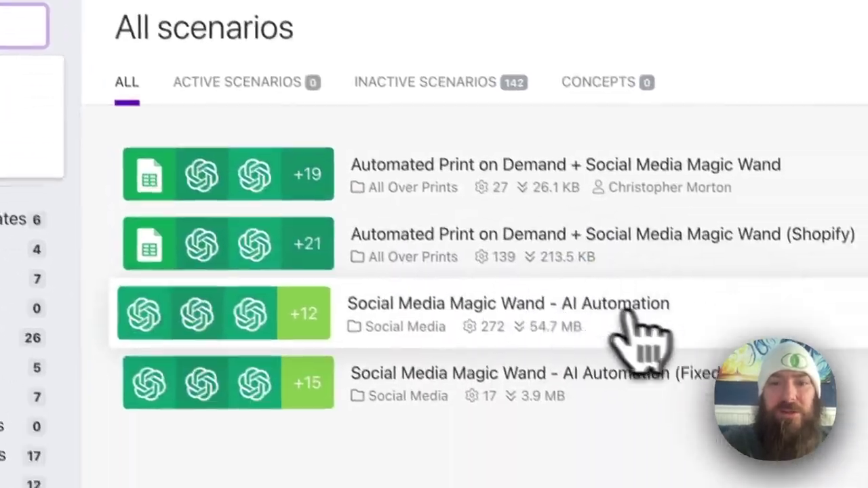
left_click(627, 317)
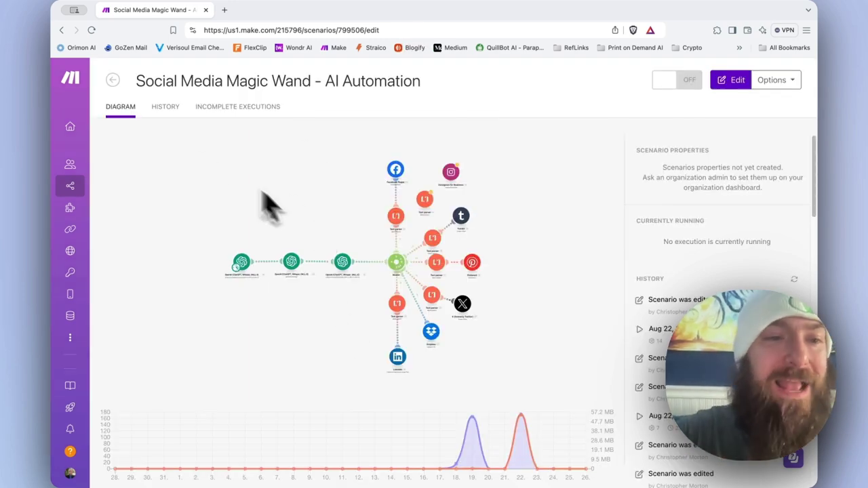
left_click(113, 80)
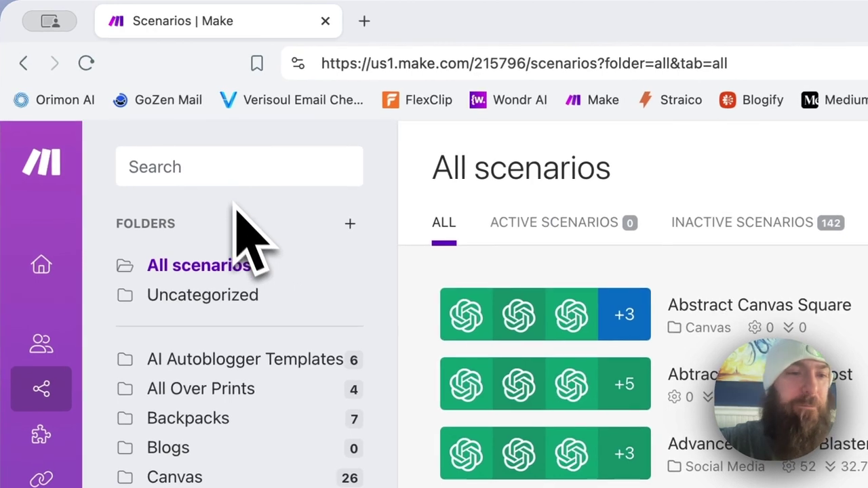
left_click(220, 170)
type("image sheet")
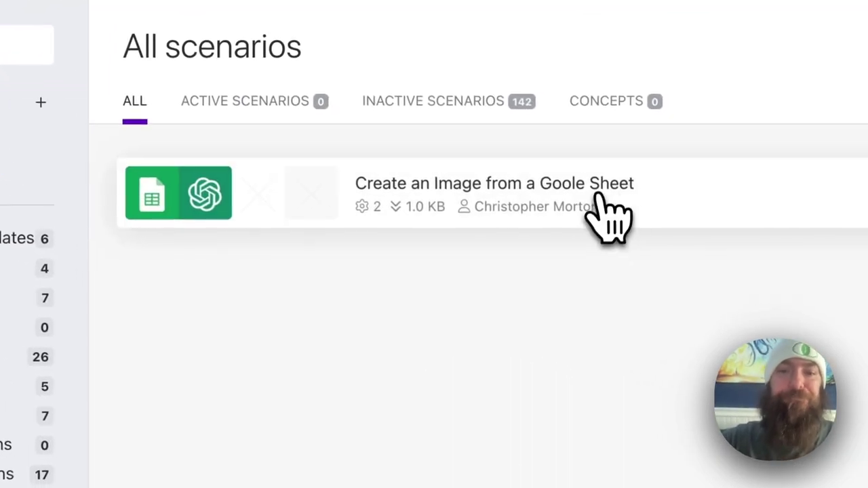
left_click(865, 319)
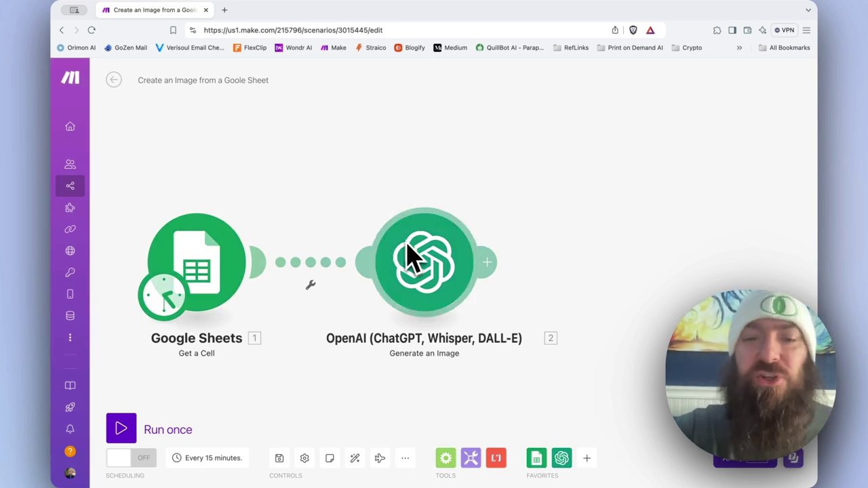
Add a Google Photos Upload a Media Item module after the OpenAI image step
left_click(487, 262)
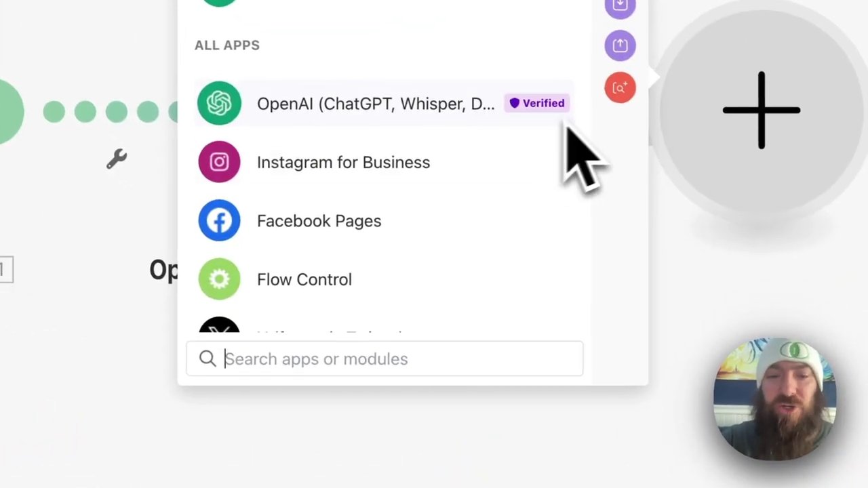
type("google photos")
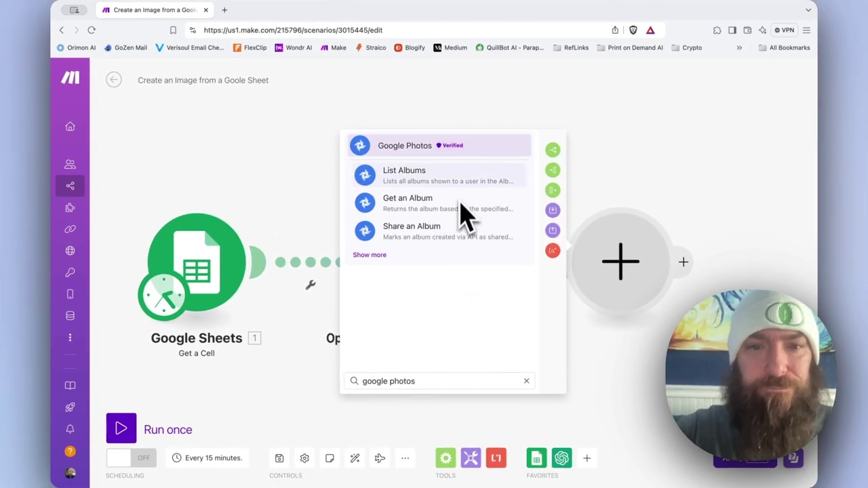
left_click(393, 164)
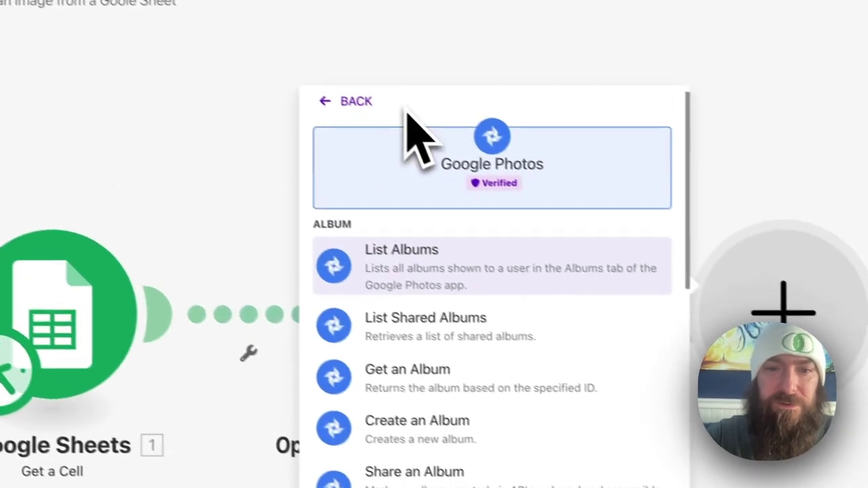
scroll(451, 407, "down", 3)
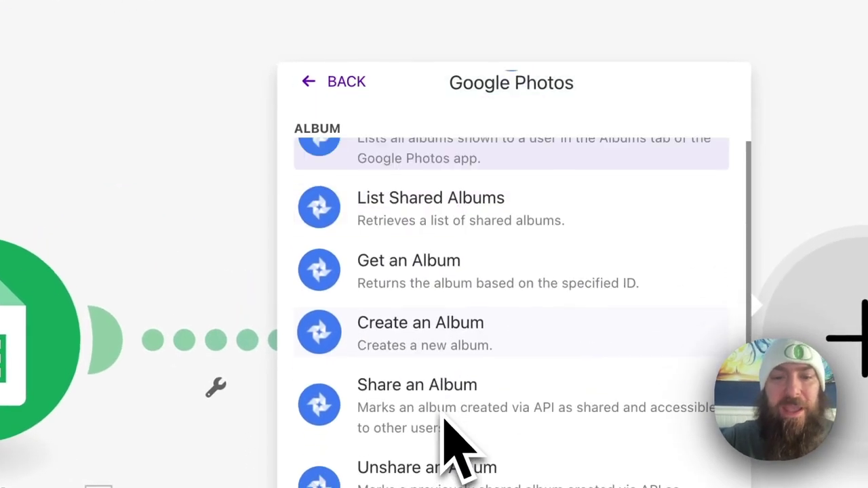
scroll(451, 434, "down", 3)
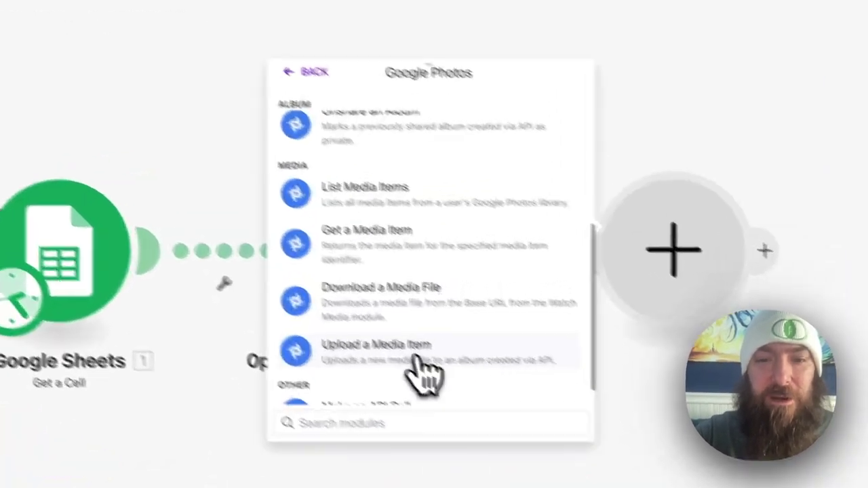
left_click(444, 332)
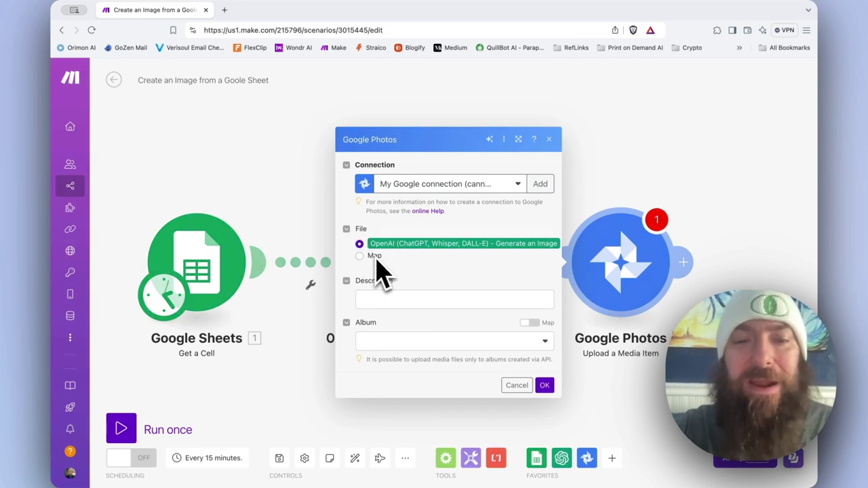
Set the Google Photos upload to the Blogger album with description 'Description'
left_click(418, 302)
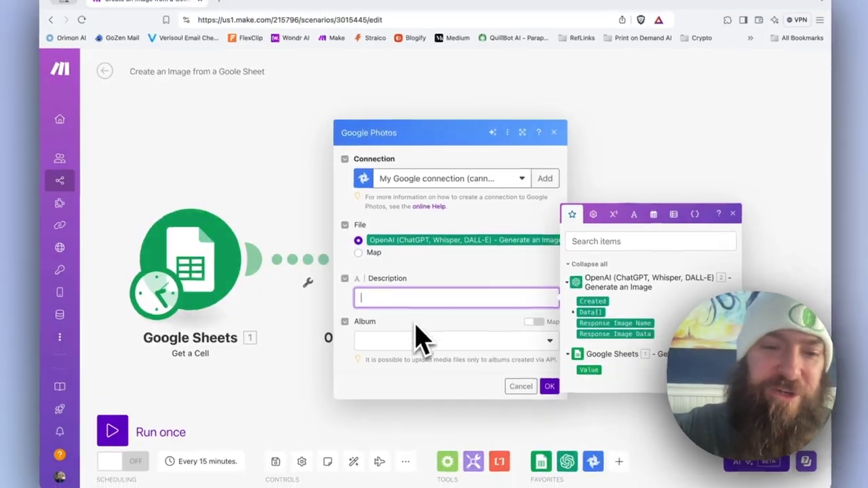
left_click(418, 339)
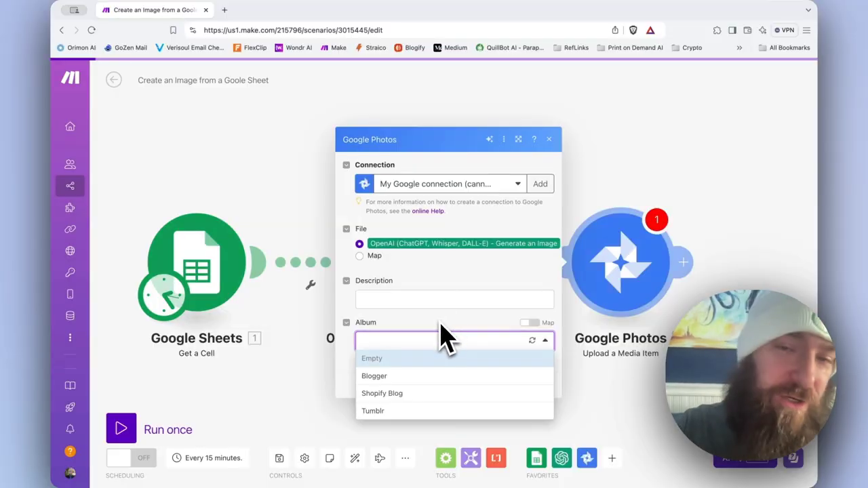
left_click(390, 377)
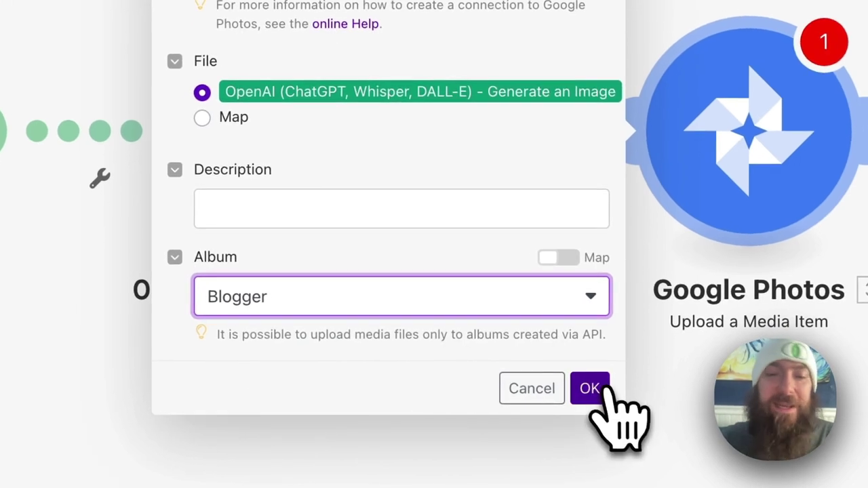
left_click(597, 389)
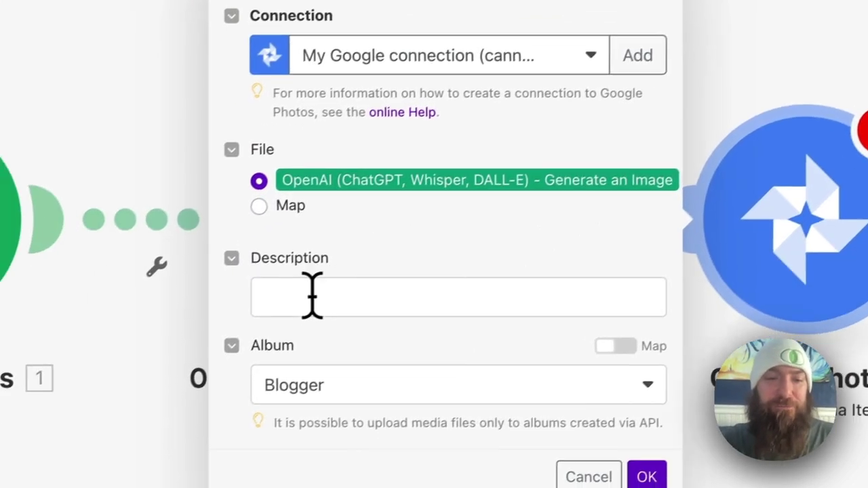
left_click(62, 434)
type("De")
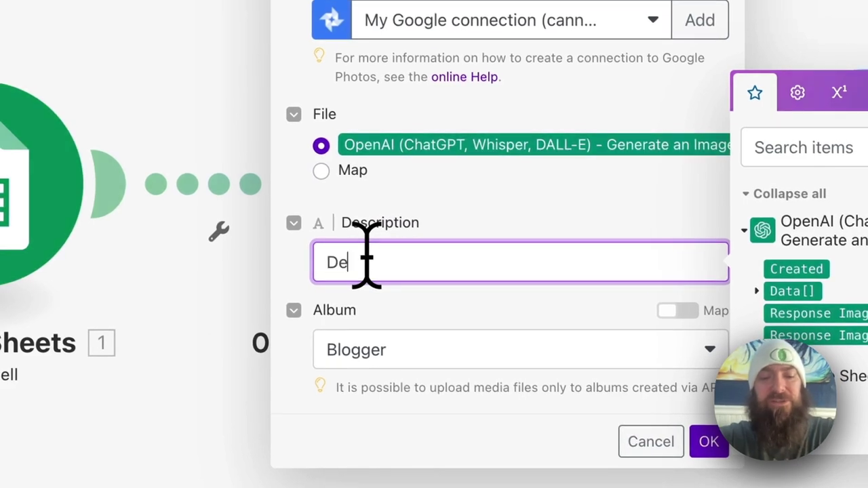
type("scription")
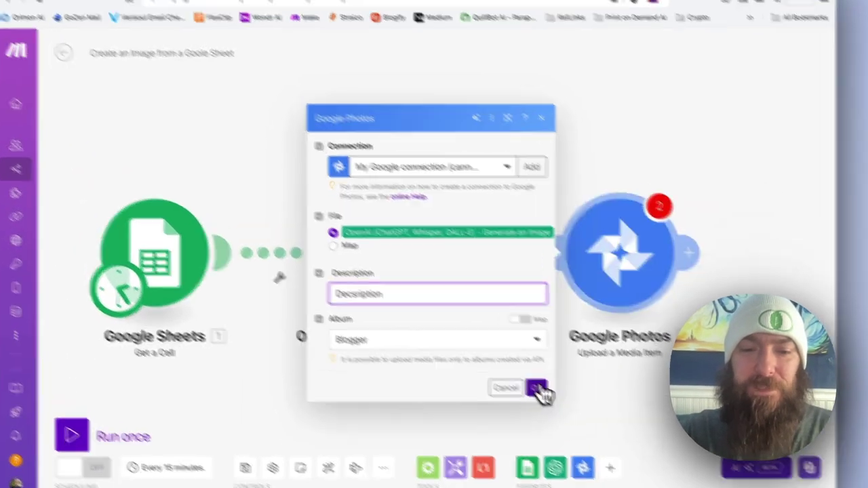
left_click(709, 442)
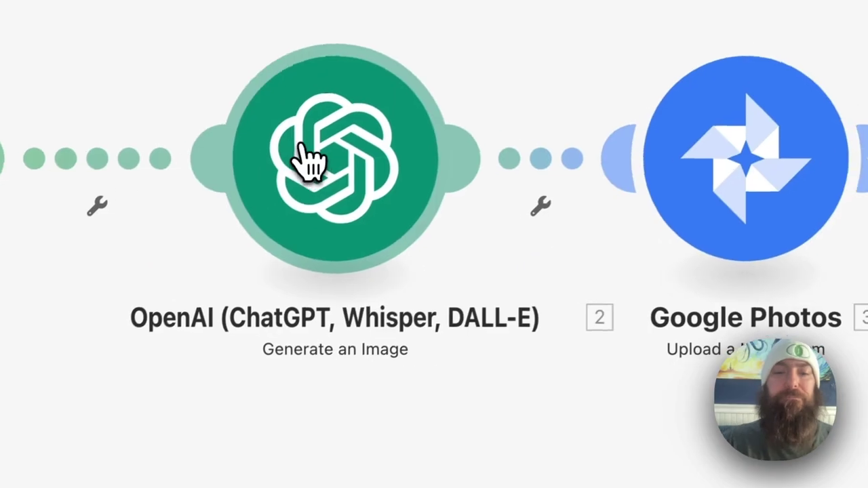
Change the OpenAI image step's Response Format to Image File, then reopen the Google Photos step
left_click(144, 133)
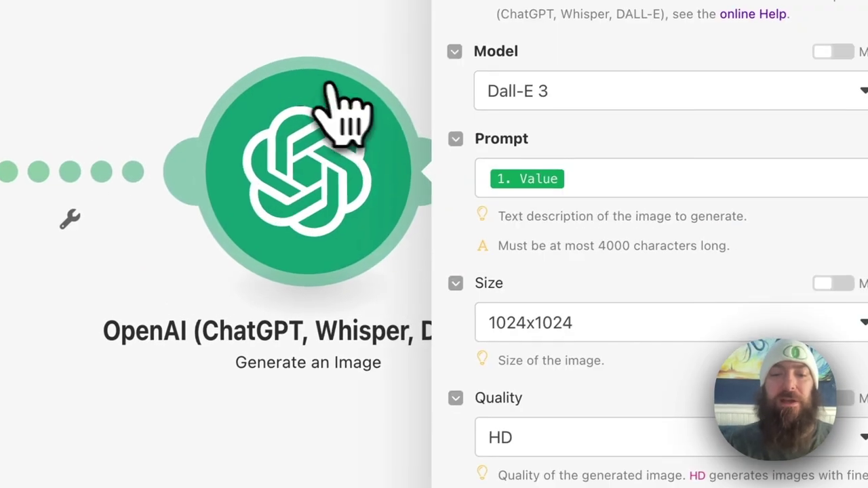
left_click(369, 401)
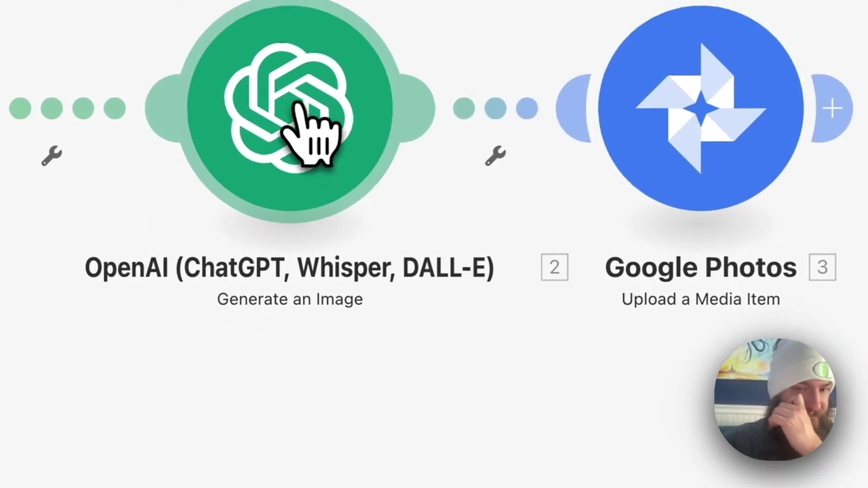
left_click(275, 93)
scroll(420, 397, "down", 2)
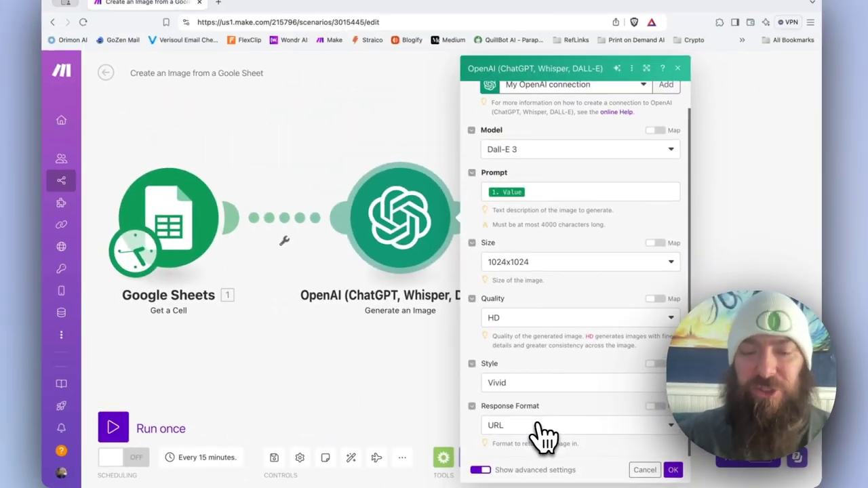
left_click(536, 421)
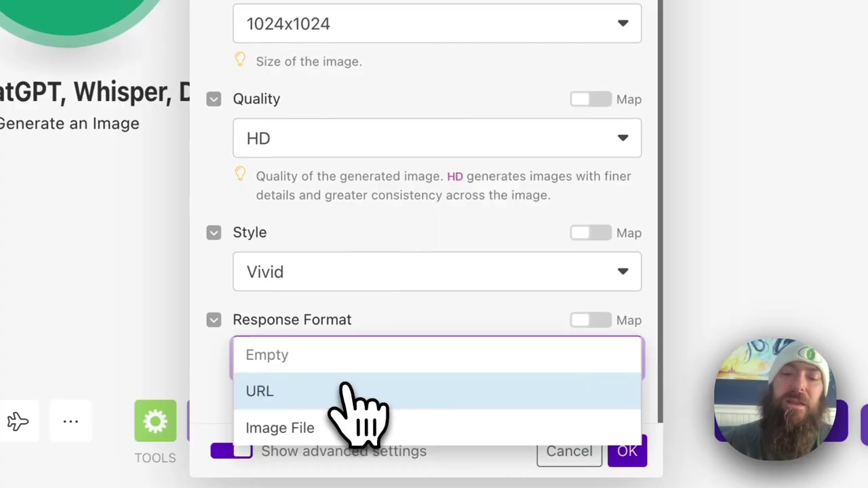
left_click(292, 430)
left_click(634, 449)
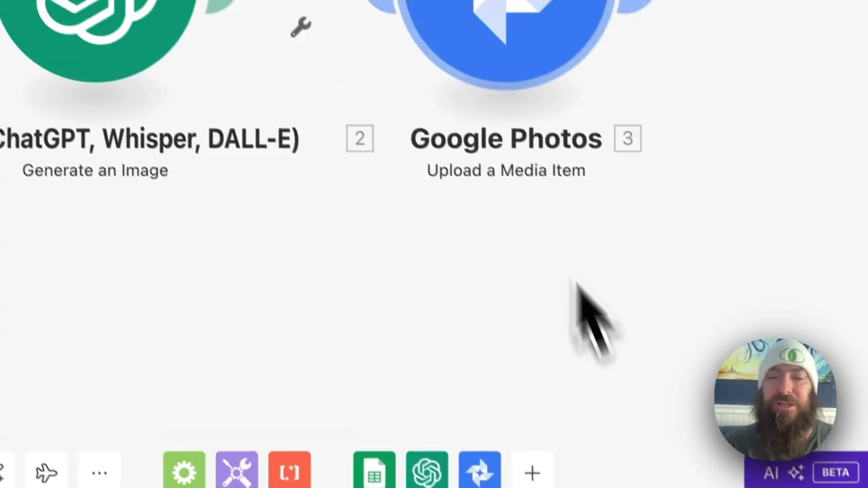
left_click(581, 172)
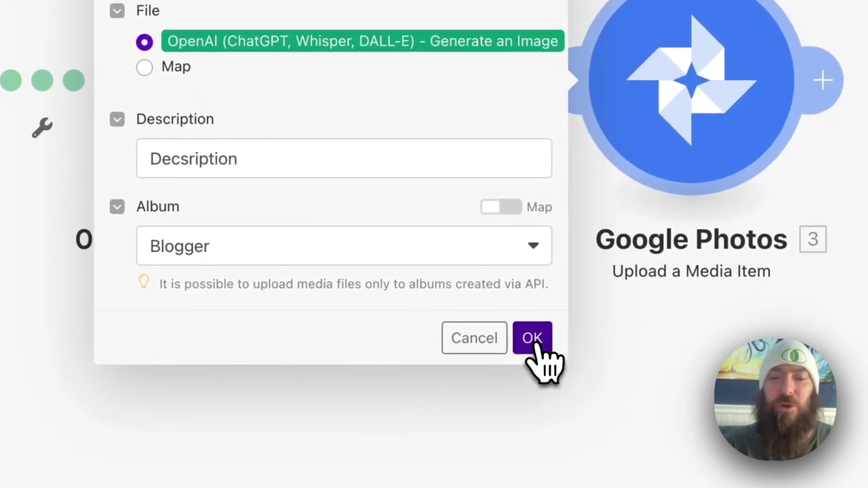
Close the Google Photos settings and run the three-step scenario once
left_click(533, 340)
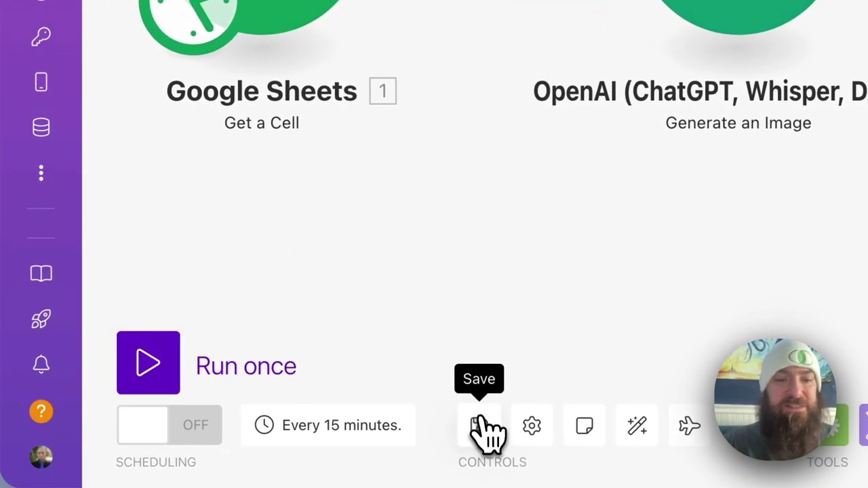
left_click(145, 365)
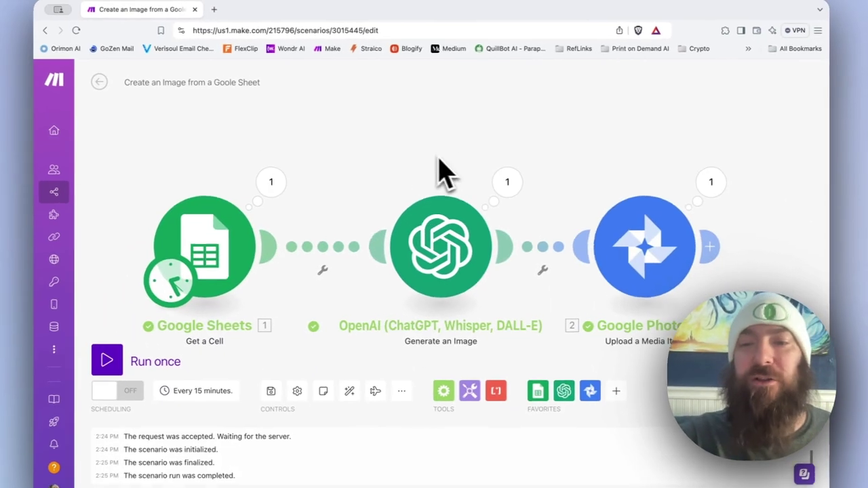
Open the newly uploaded abstract artwork under Today in the Google Photos library
key("super+t")
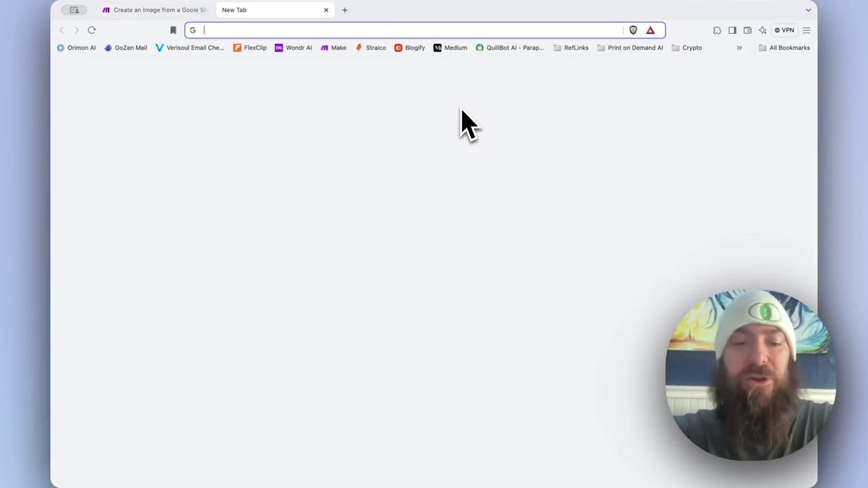
type("goo")
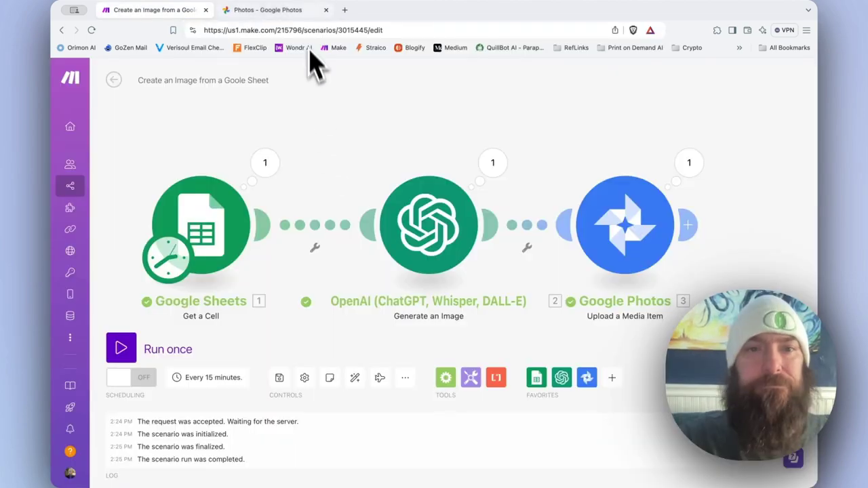
left_click(297, 10)
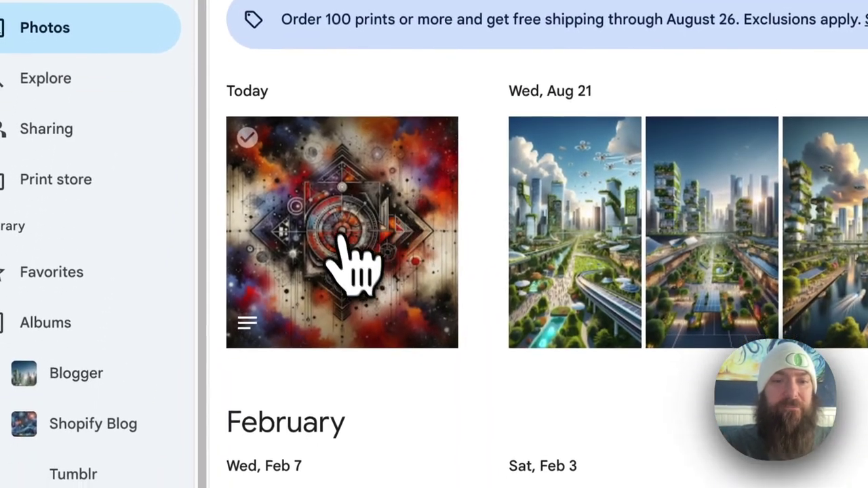
left_click(333, 380)
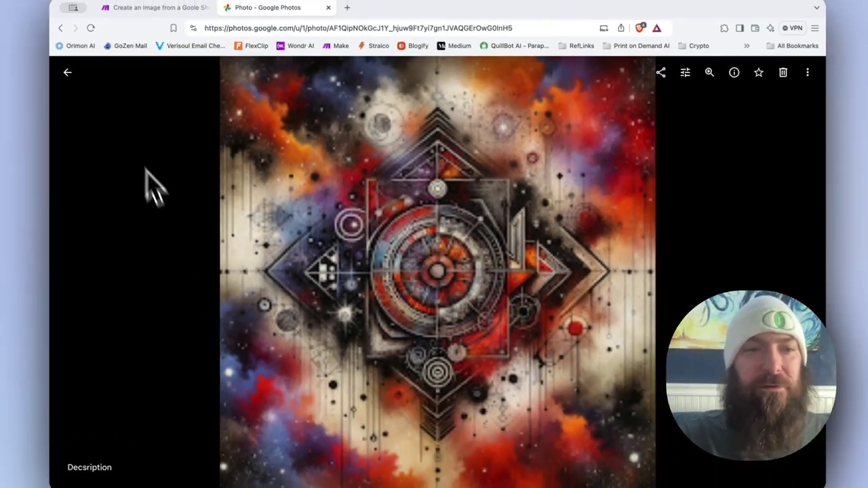